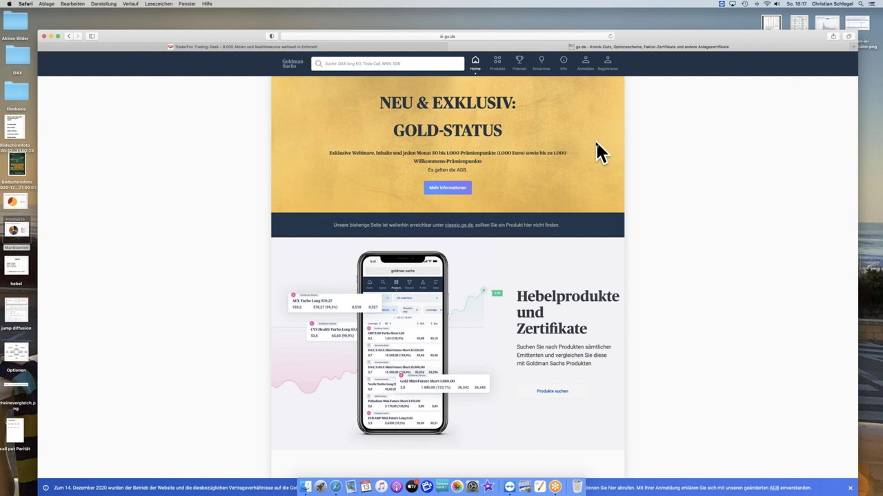
Step: Open the products overview on the Goldman Sachs site
left_click(500, 64)
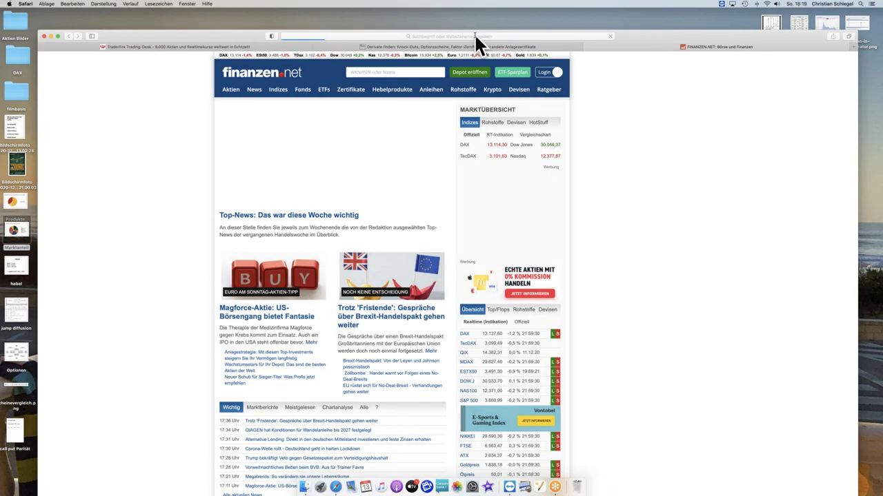
left_click(477, 38)
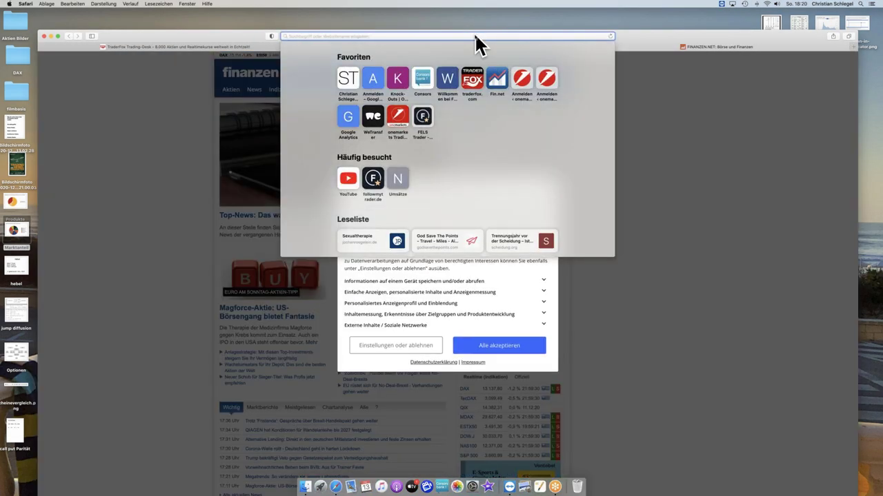
type("onemarke")
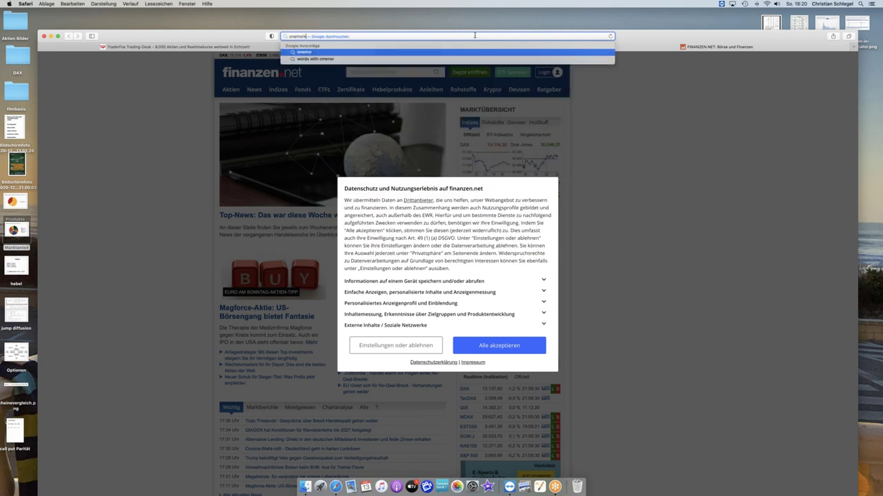
type("ts")
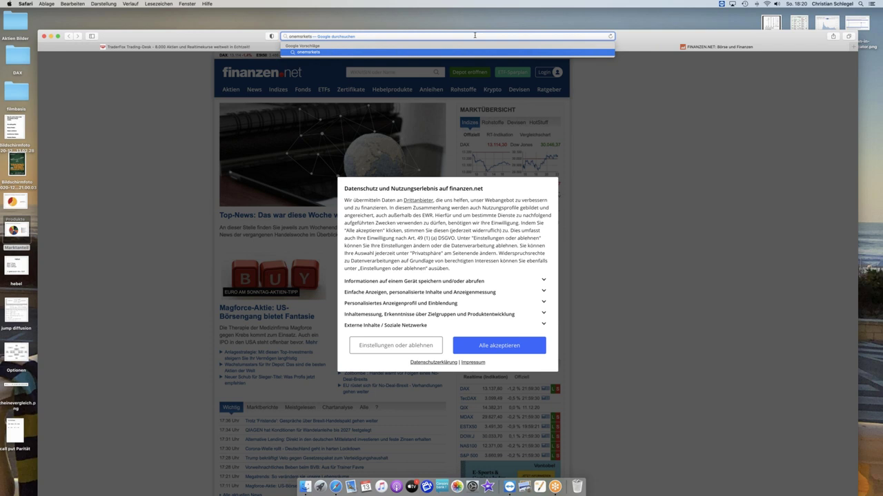
key("BackSpace")
key("BackSpace")
key("BackSpace")
key("BackSpace")
key("BackSpace")
key("BackSpace")
key("BackSpace")
key("BackSpace")
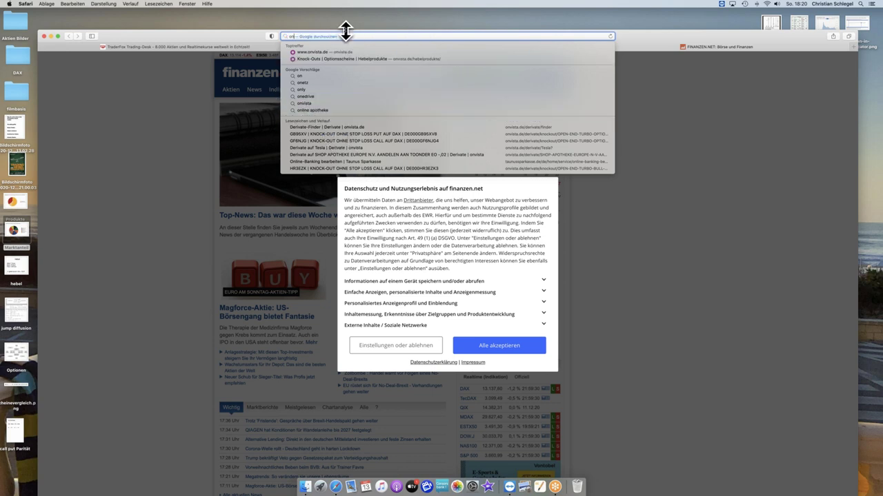
key("BackSpace")
key("BackSpace")
Step: Search the web for "uicedit onemarkets"
type("u")
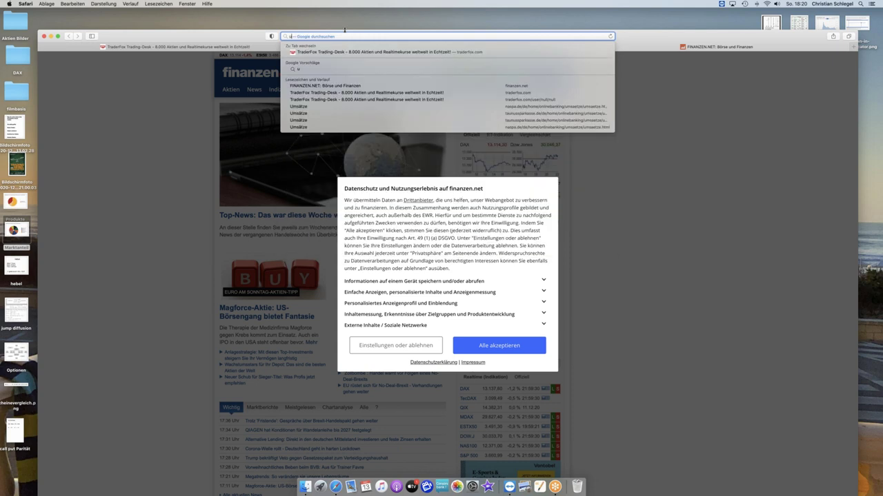
type("iced")
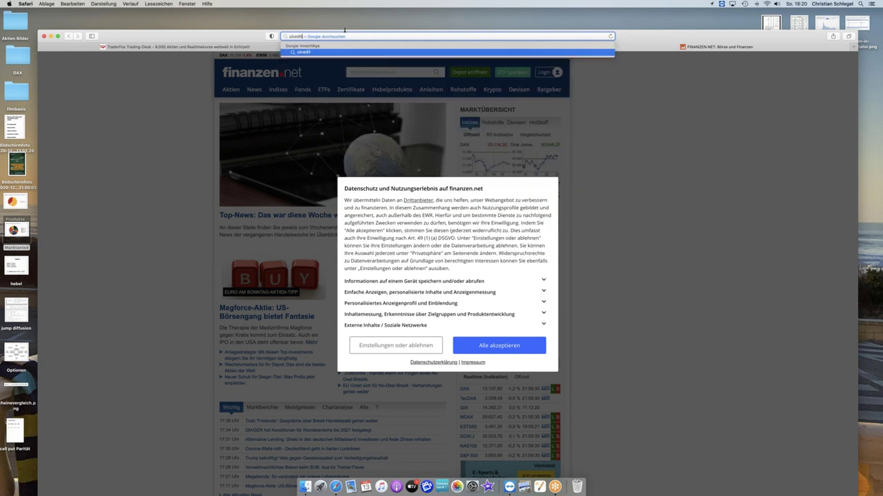
type("it onemarkets")
key("Return")
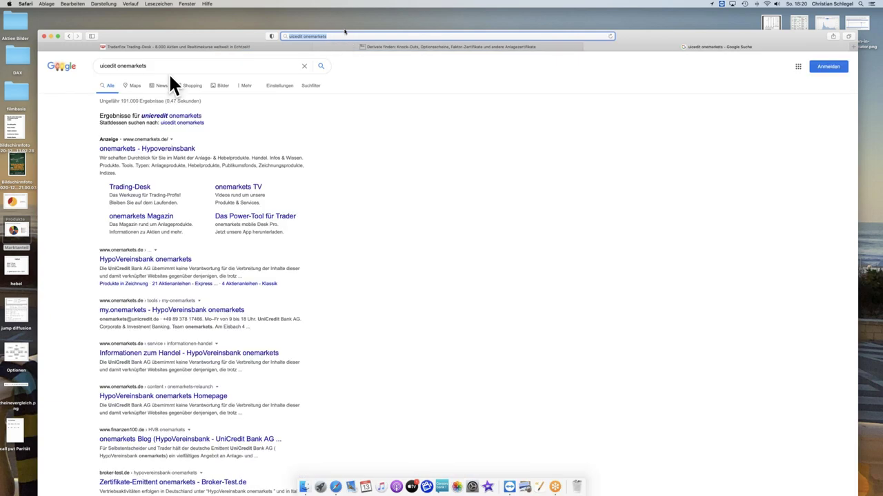
Step: Open the onemarkets homepage from the search results and accept its legal notice, saving the settings for future visits
left_click(166, 115)
left_click(147, 125)
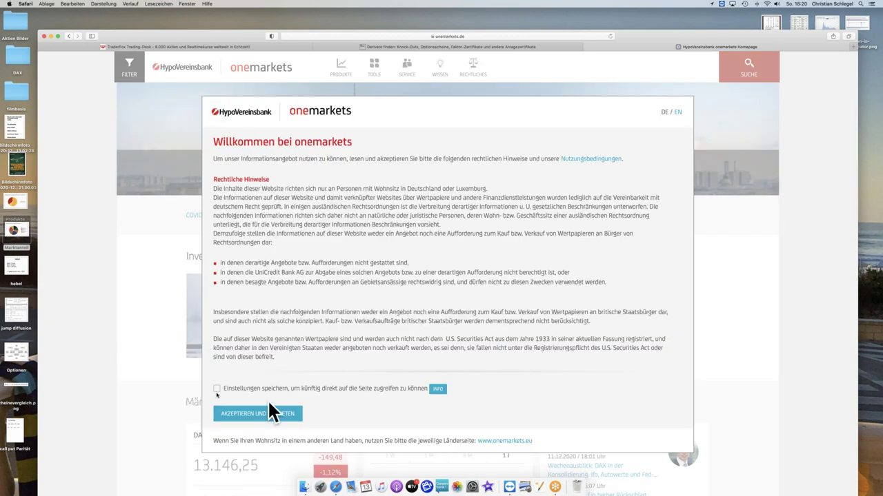
left_click(216, 389)
left_click(257, 416)
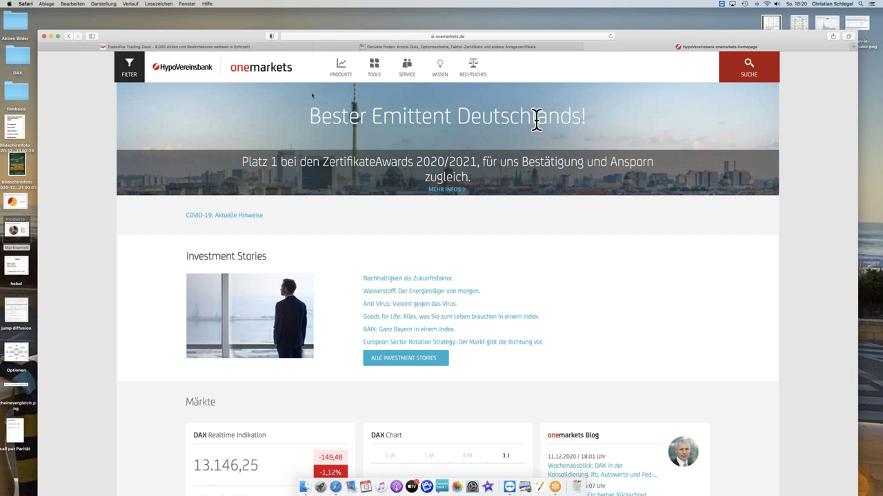
Step: Open the Trading-Desk tool page on onemarkets and look through the description of the mobile Desk Pro
mouse_move(343, 70)
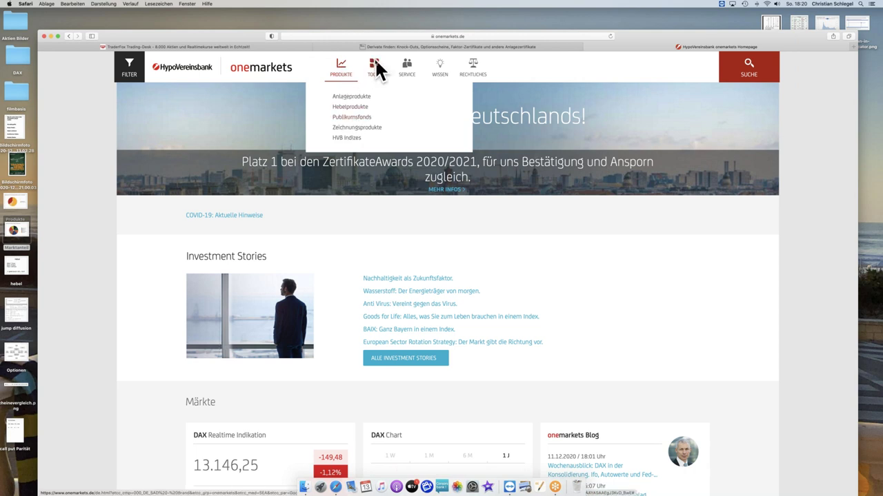
mouse_move(373, 69)
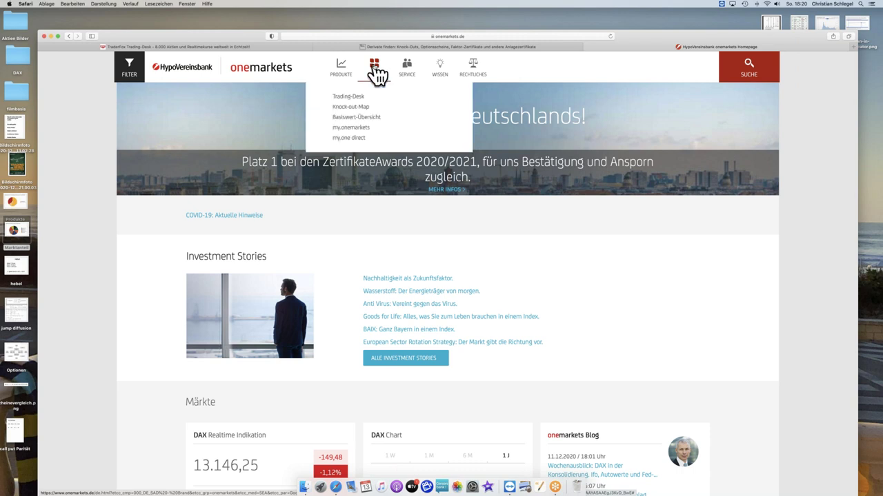
left_click(349, 97)
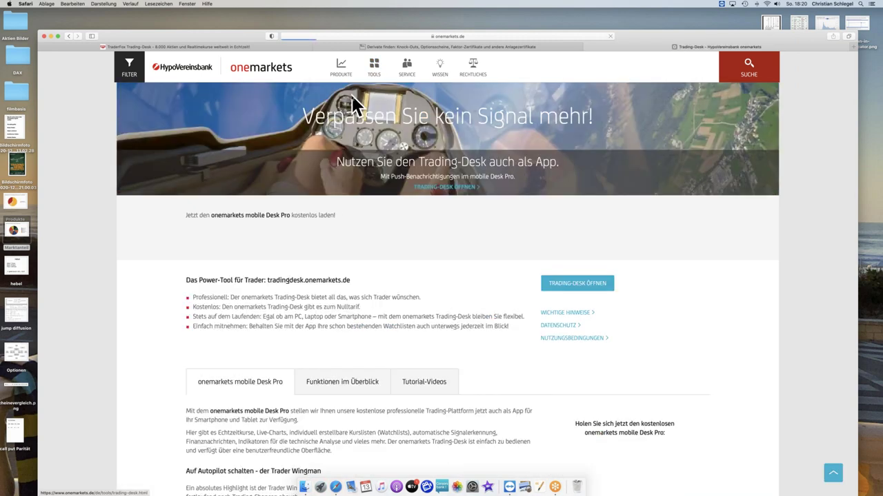
scroll(478, 302, "down", 3)
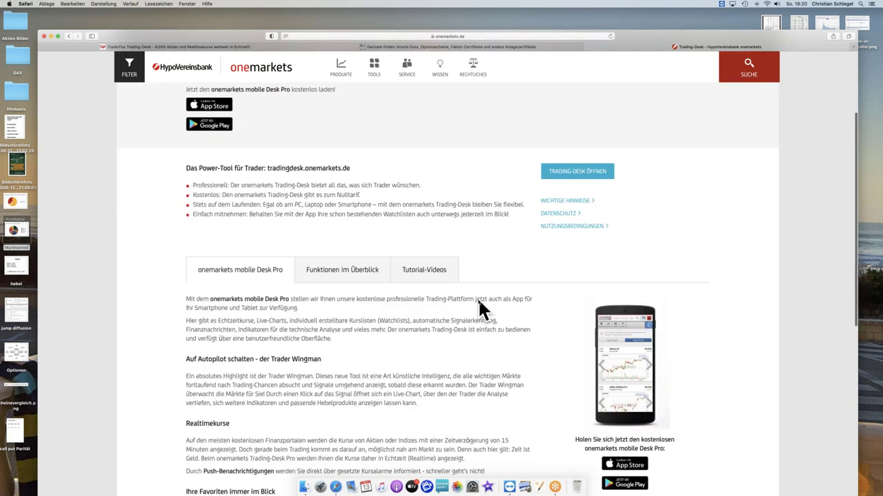
scroll(481, 305, "down", 1)
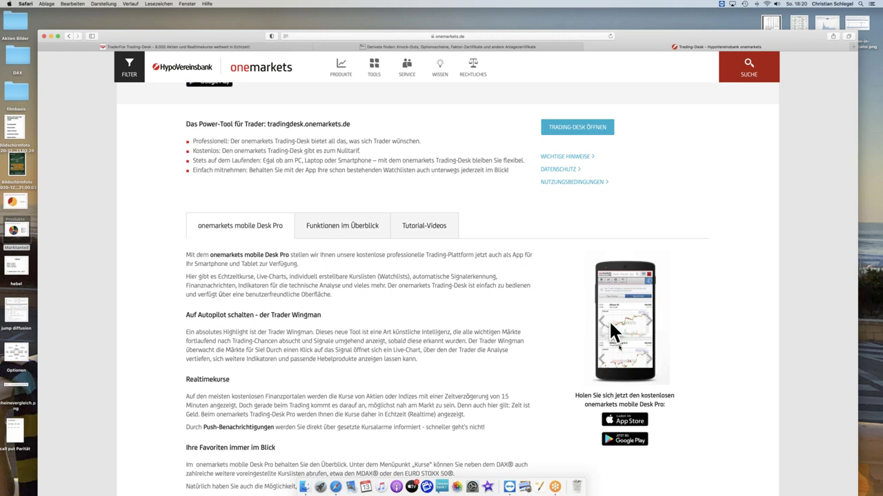
scroll(385, 285, "down", 1)
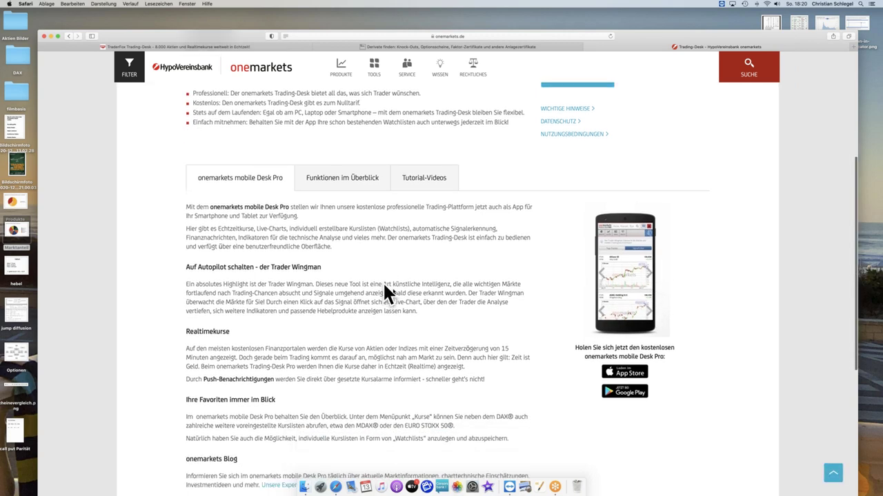
scroll(384, 285, "up", 1)
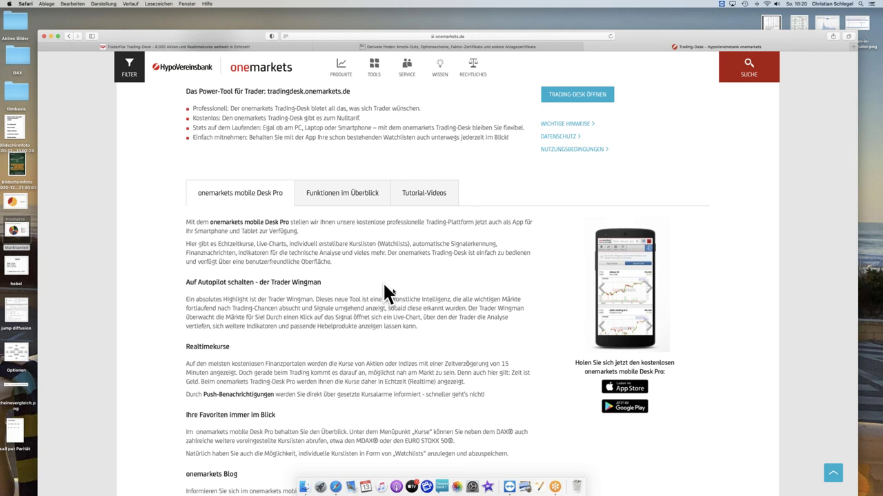
scroll(384, 290, "up", 4)
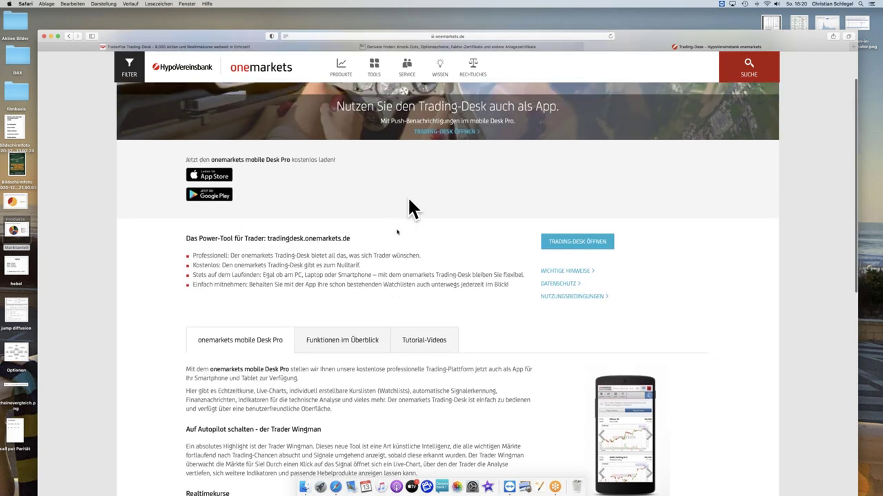
Step: Close the onemarkets page, switch to the TraderFox Trading-Desk and apply the saved configuration "vorlage WOT" to the SAP chart
left_click(587, 45)
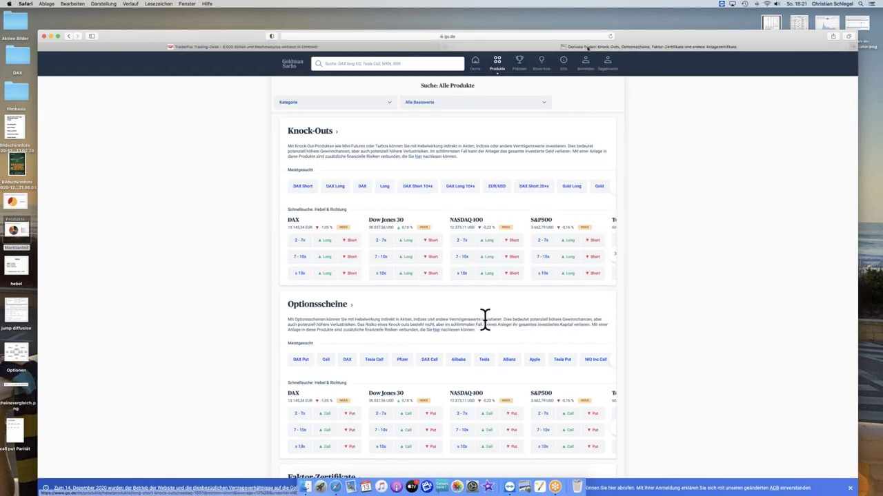
left_click(334, 45)
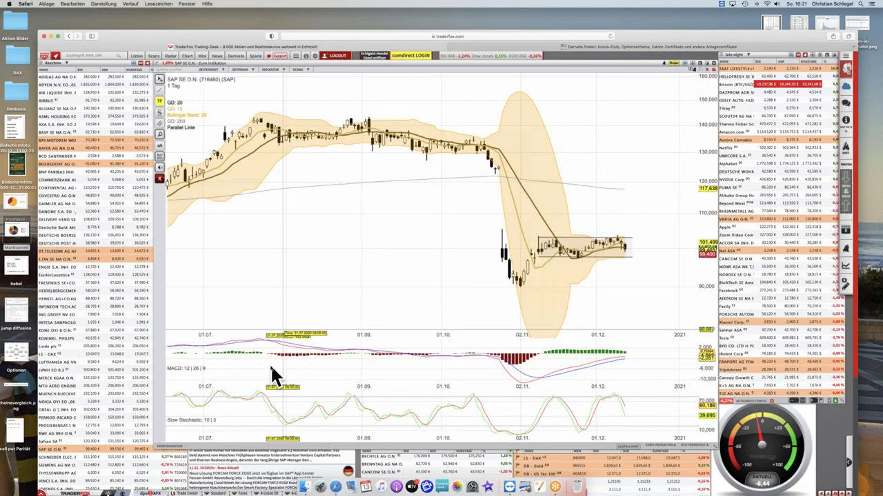
left_click(169, 450)
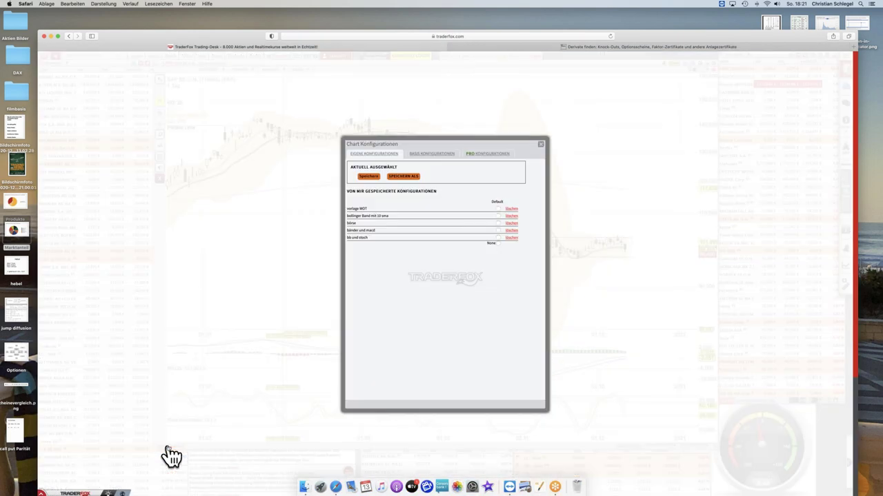
left_click(363, 217)
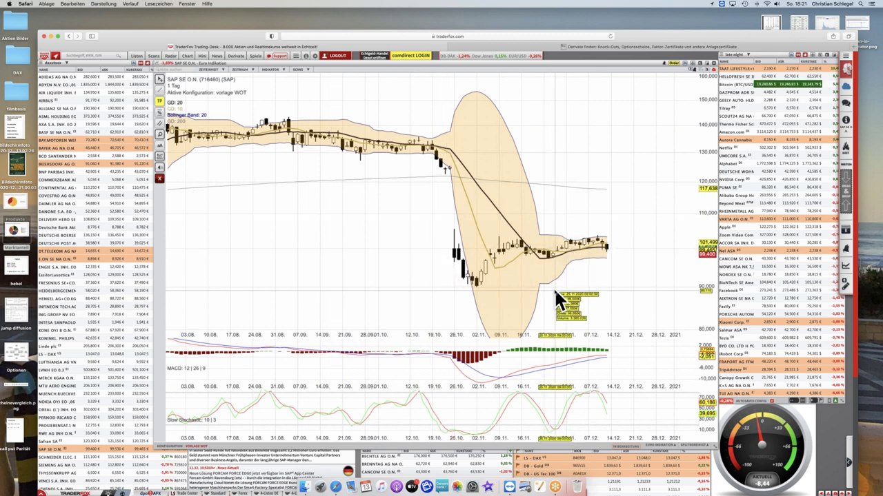
left_click(800, 471)
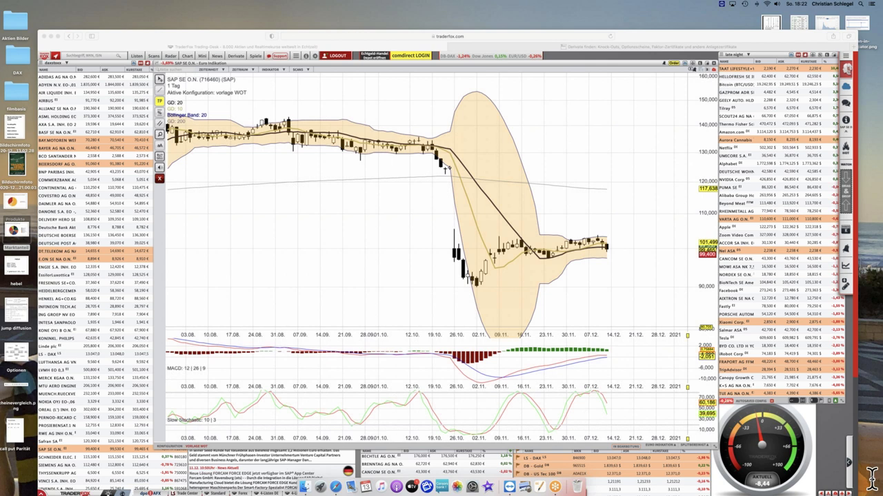
Step: Switch to the Goldman Sachs product search and set the category to Knock-Outs
left_click(541, 46)
mouse_move(538, 187)
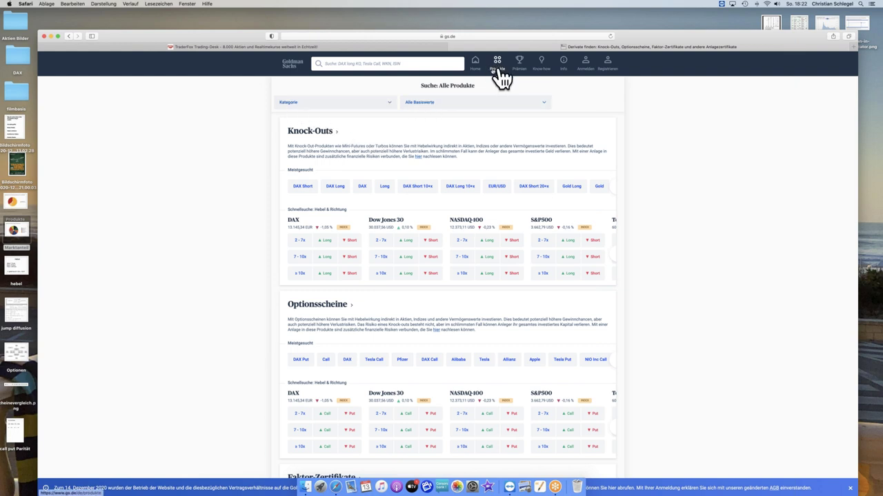
left_click(390, 103)
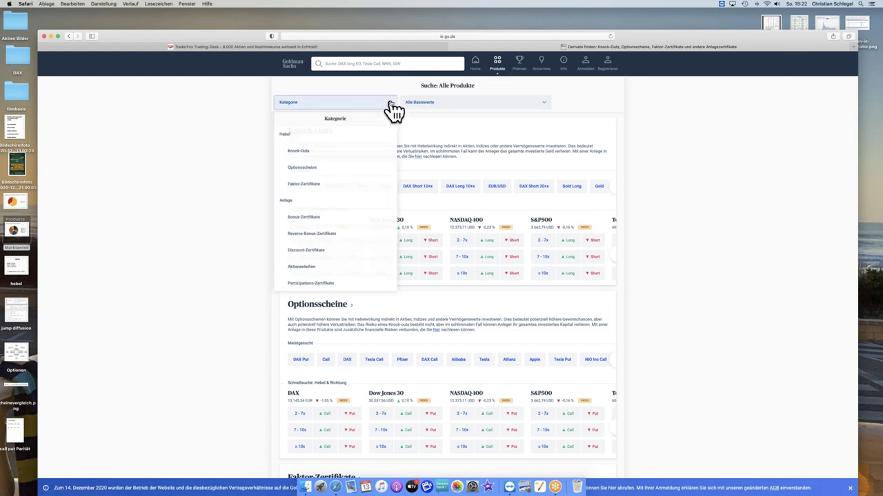
left_click(305, 152)
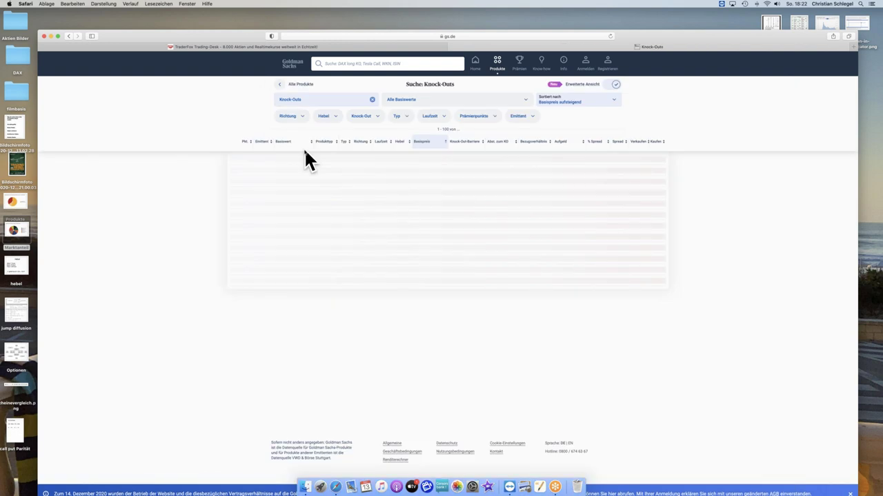
left_click(430, 104)
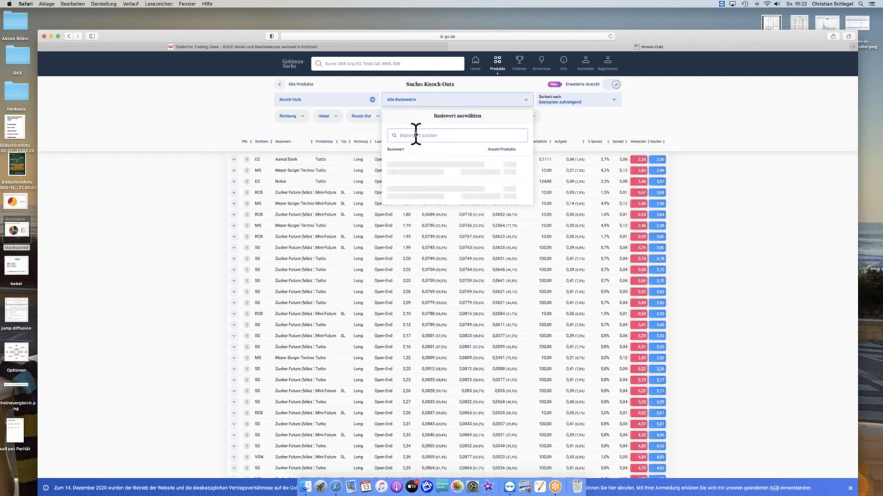
type("sap")
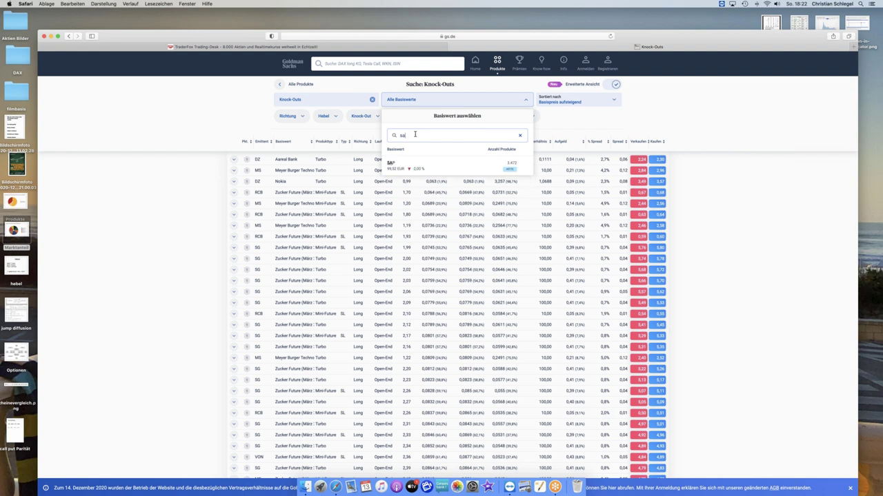
key("BackSpace")
key("BackSpace")
type("tui")
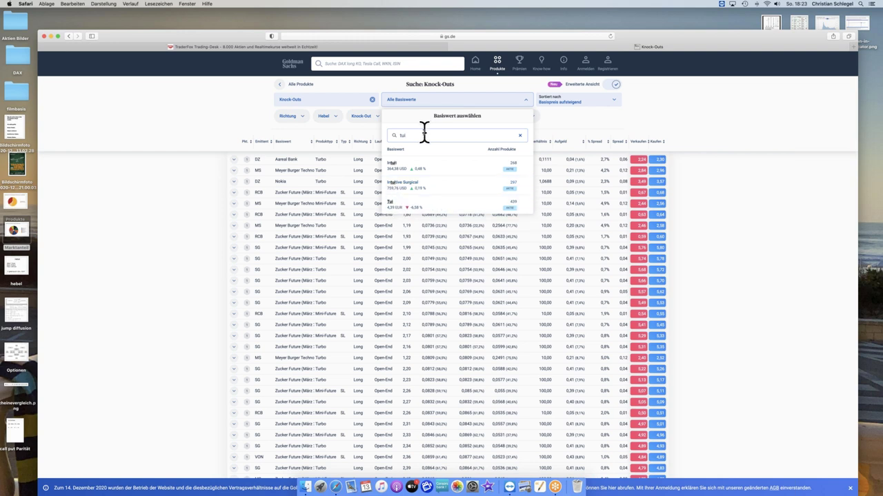
key("BackSpace")
key("BackSpace")
key("BackSpace")
Step: Search the underlyings for "sap" and restrict the knock-out search to SAP
type("sa")
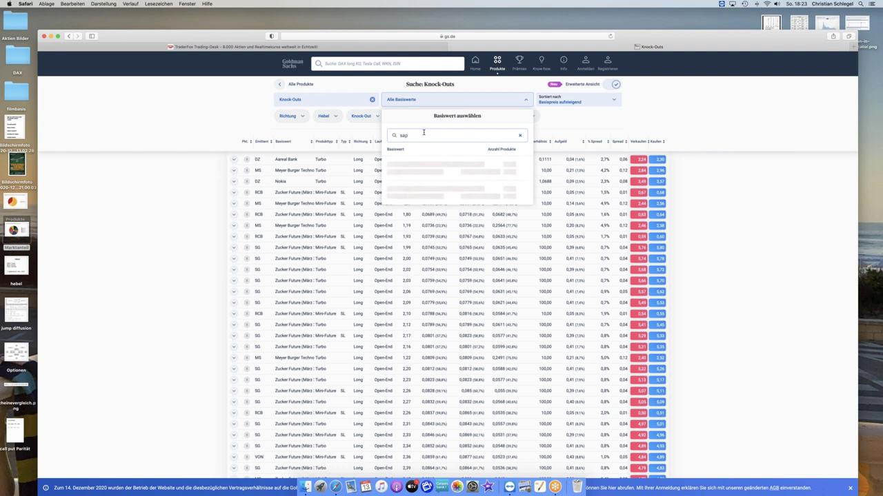
type("p")
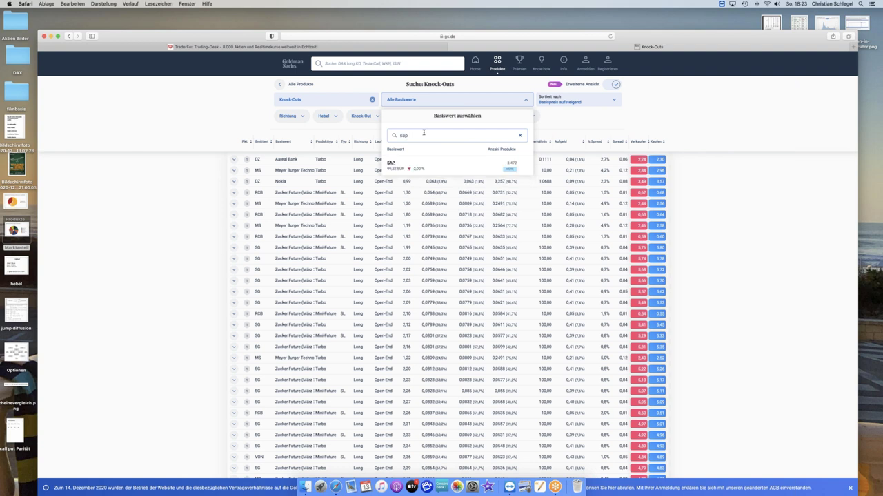
left_click(395, 165)
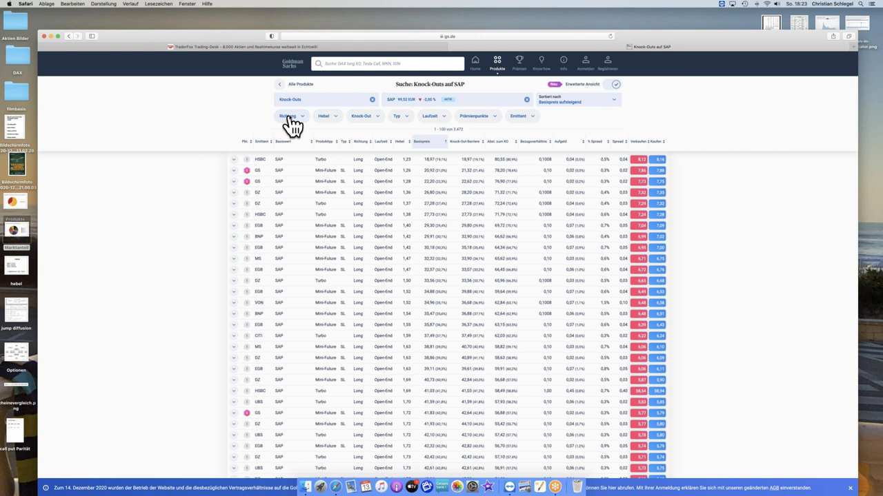
Step: Switch to the TraderFox Trading-Desk and load the saved SAP SE O.N. chart with the 1 Tag interval
left_click(283, 47)
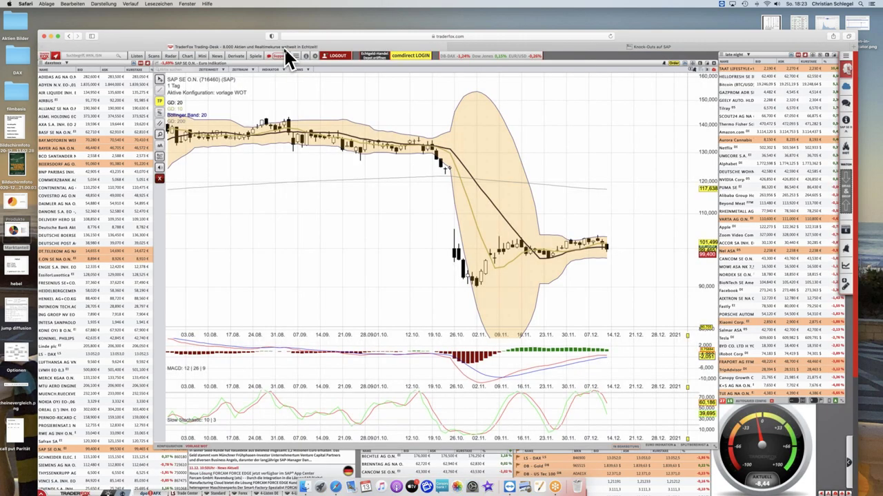
left_click(708, 69)
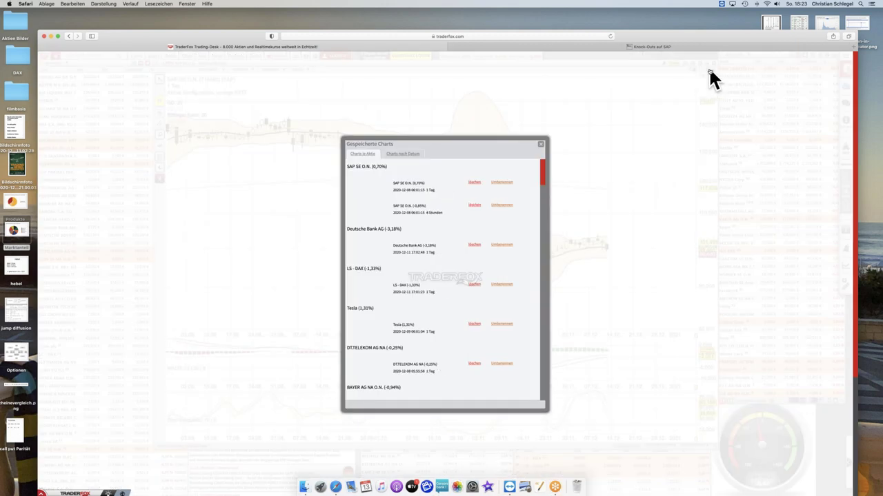
left_click(417, 188)
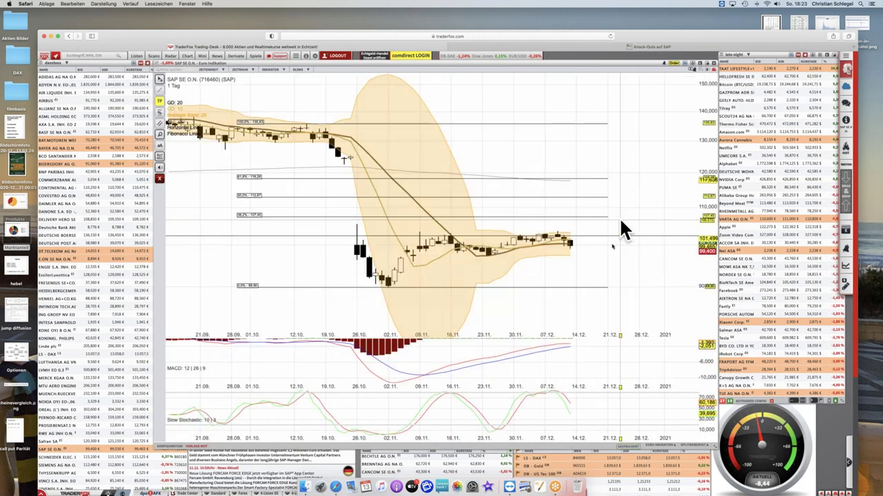
Step: Load the saved SAP SE O.N. chart with the 4 Stunden interval and show a longer price history
left_click(706, 66)
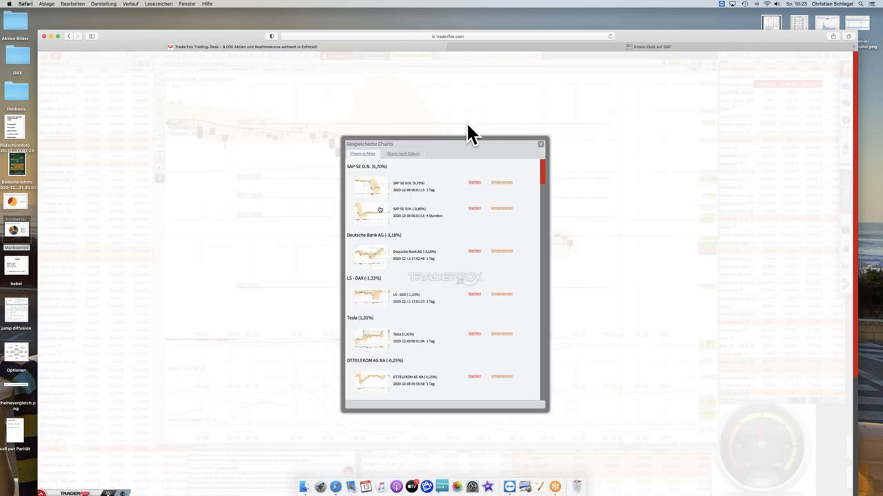
left_click(379, 210)
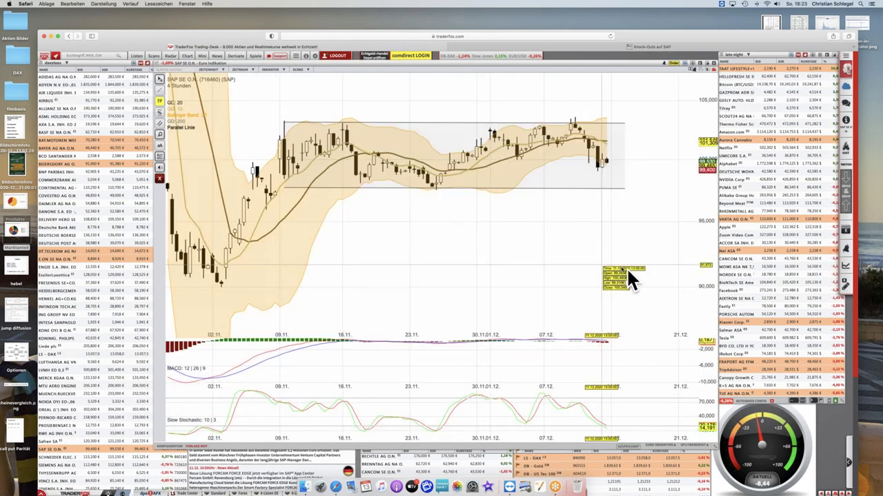
scroll(578, 260, "down", 3)
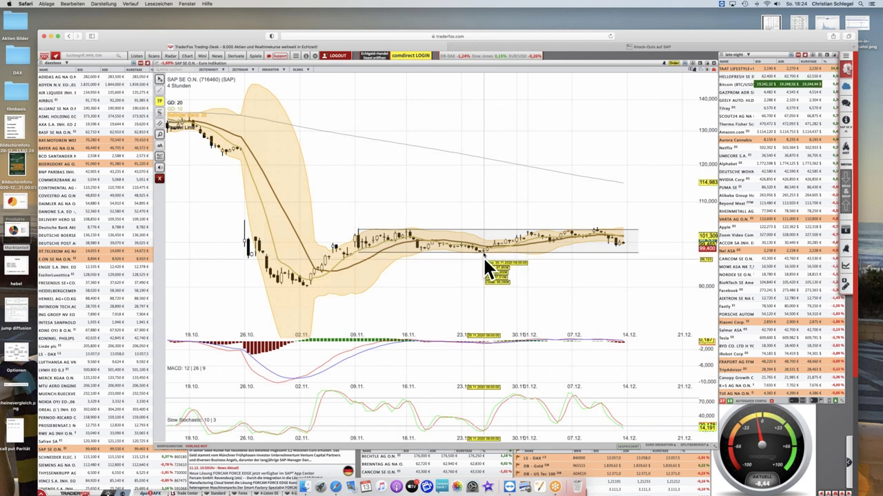
Step: Switch to the Goldman Sachs product search and restrict the SAP knock-outs to the direction Long
left_click(581, 47)
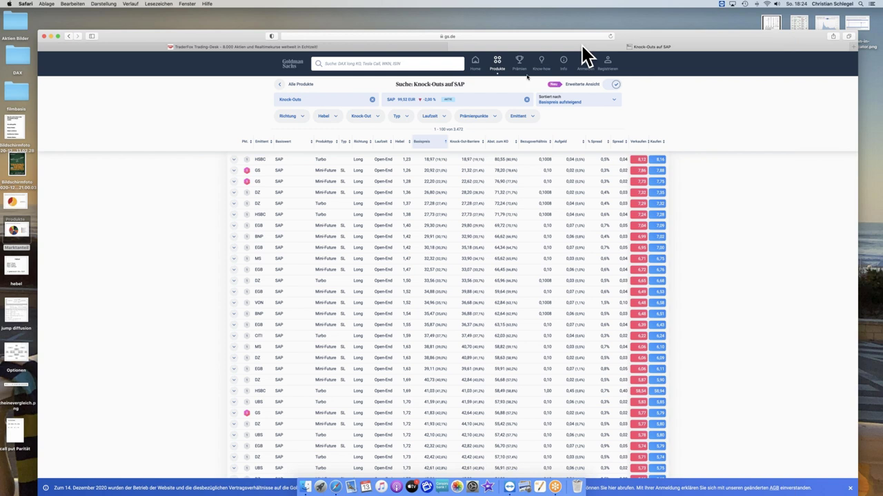
left_click(292, 118)
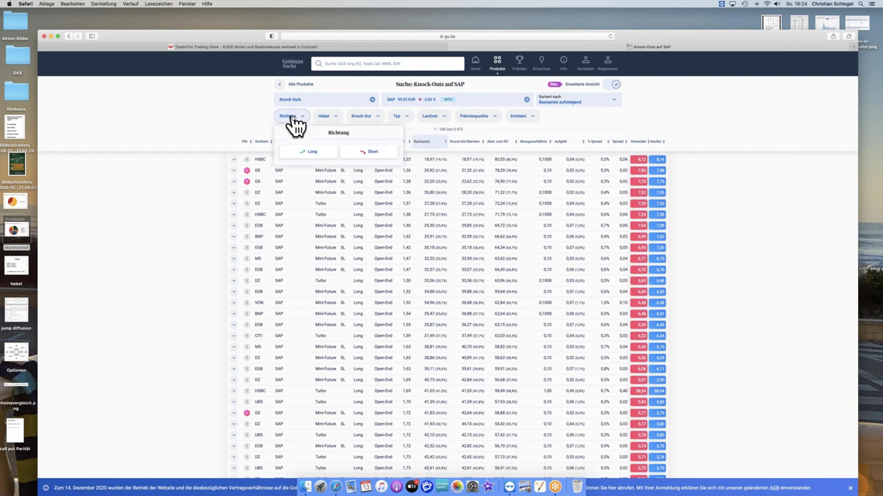
left_click(314, 154)
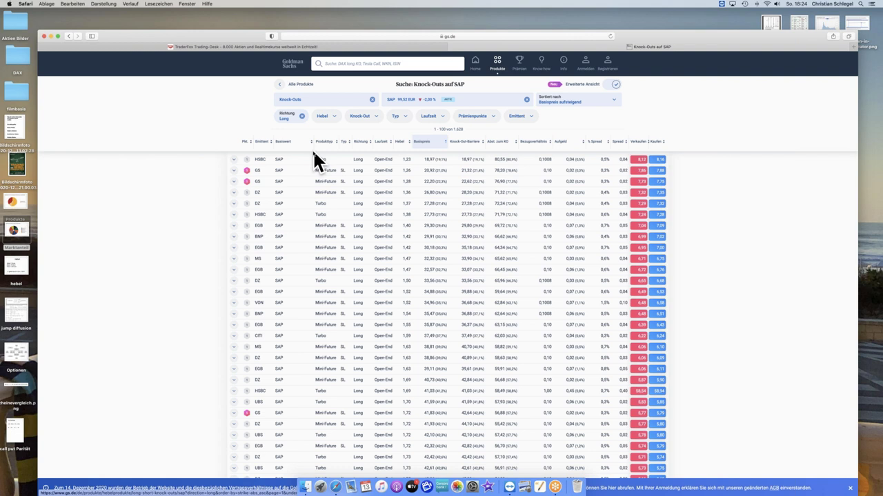
Step: Limit the absolute knock-out barrier to a range from 94,80 to 95,20
left_click(327, 117)
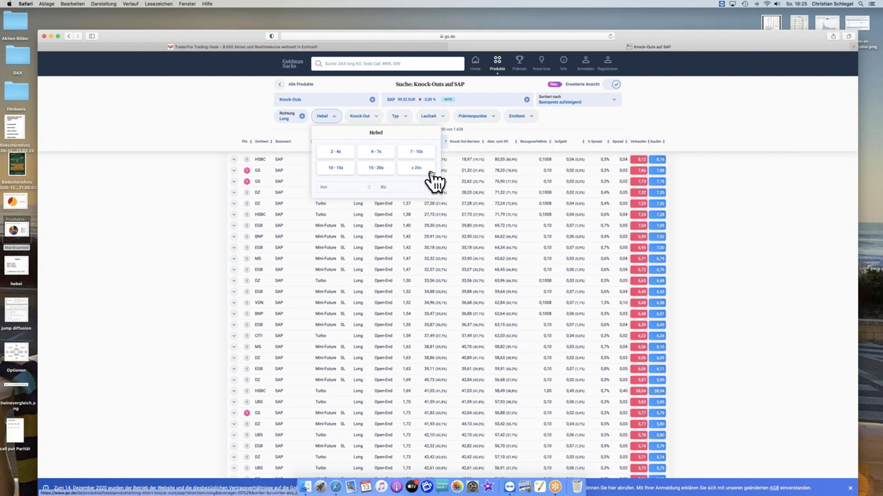
left_click(369, 120)
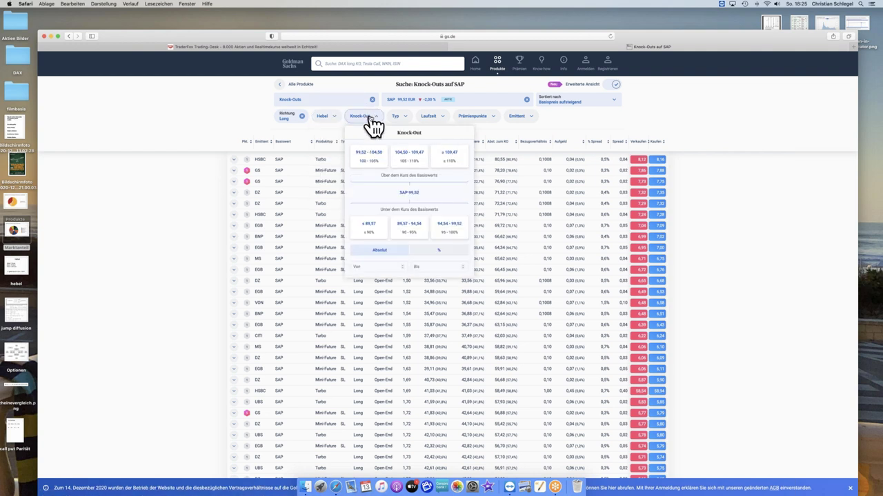
left_click(372, 267)
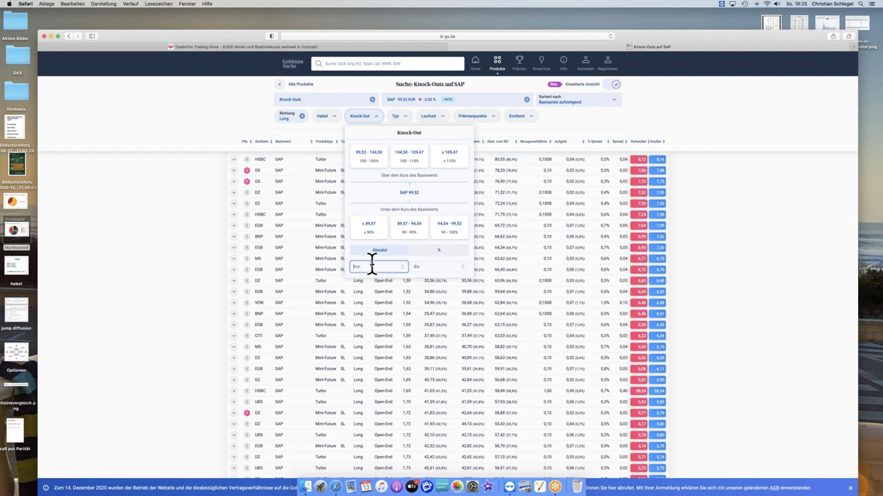
type("94,80")
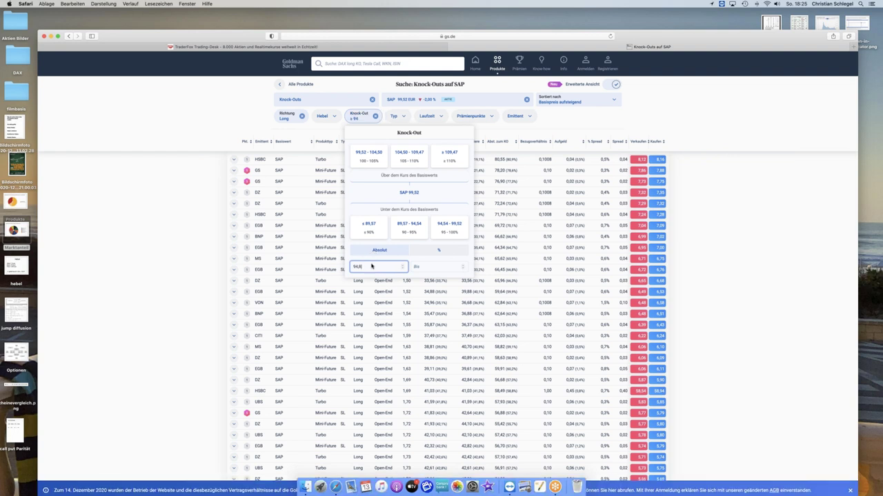
key("Tab")
type("95,20")
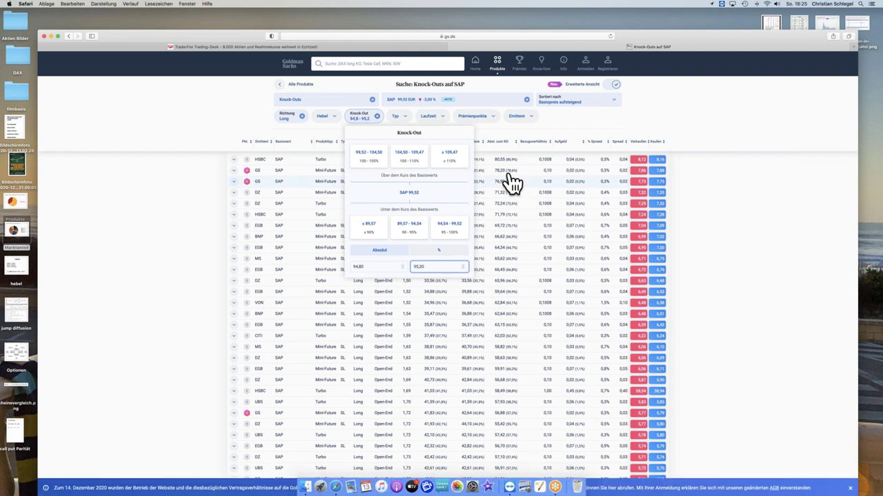
left_click(567, 118)
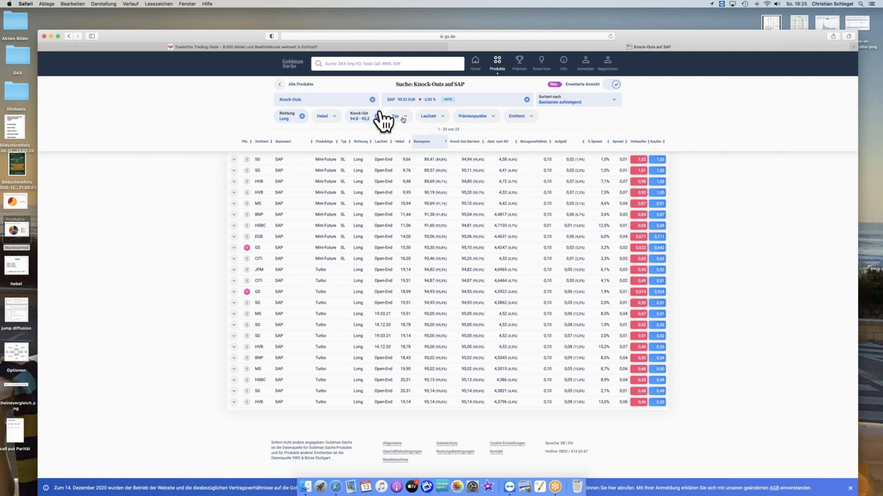
Step: Filter the knock-outs by type Ohne Stop-Loss (Turbo) and term Open End
left_click(404, 121)
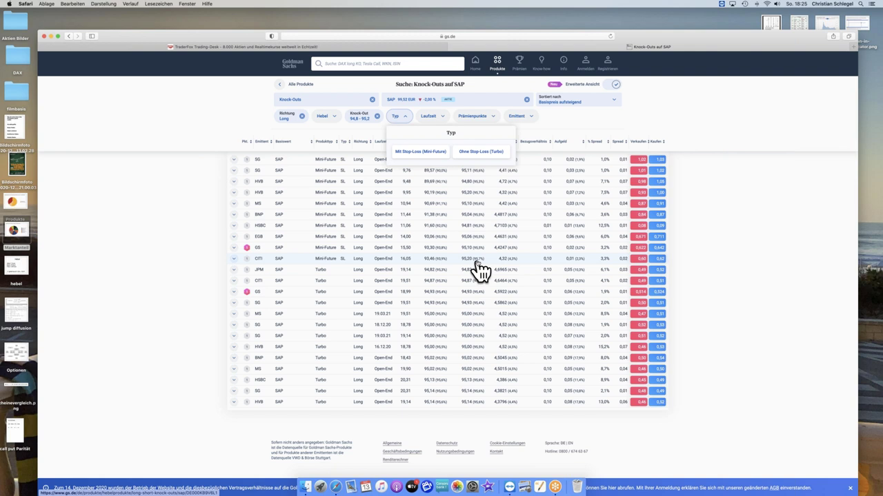
left_click(477, 152)
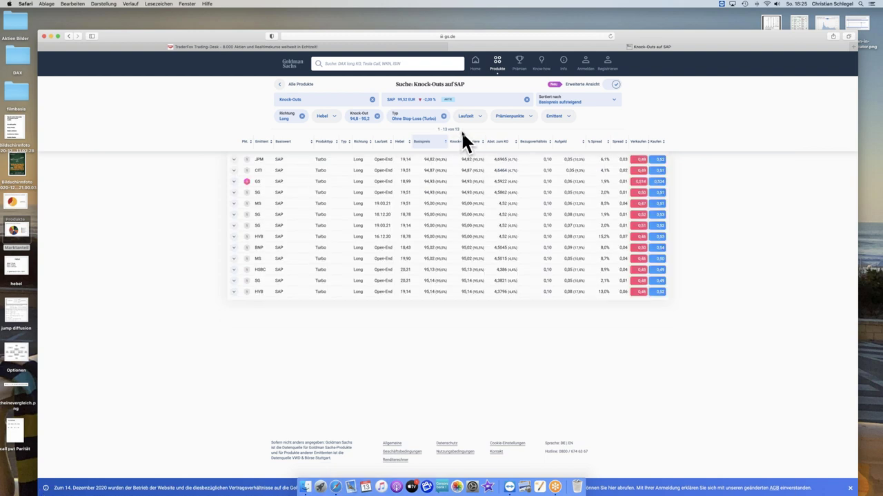
left_click(474, 119)
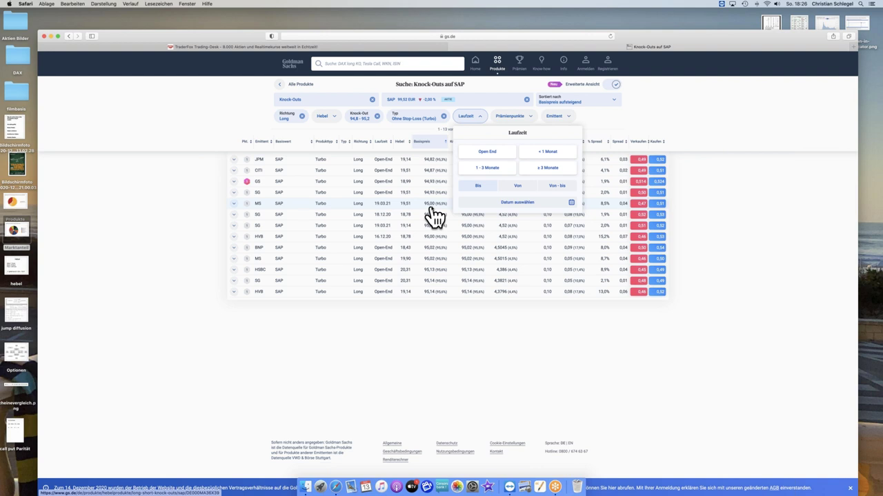
left_click(488, 155)
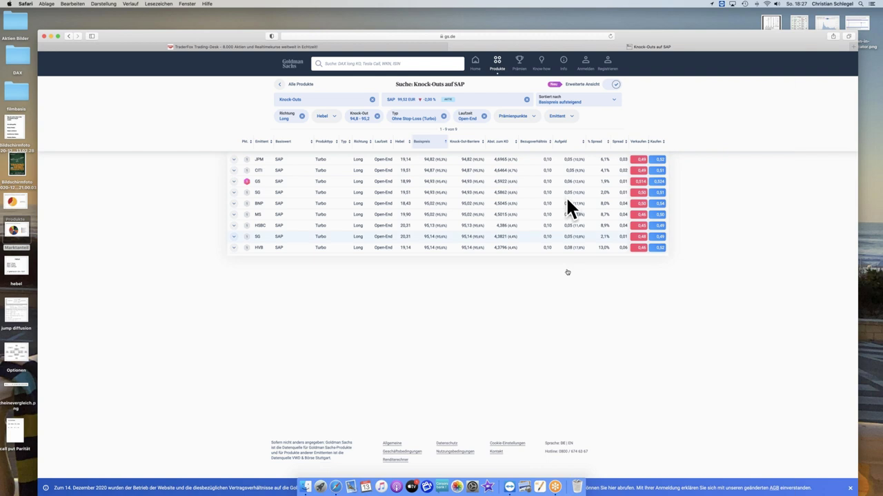
Step: Restrict the issuers to HSBC, HypoVereinsbank (HVB) and Goldman Sachs (GS), and expand the details of the HSBC turbo
left_click(572, 116)
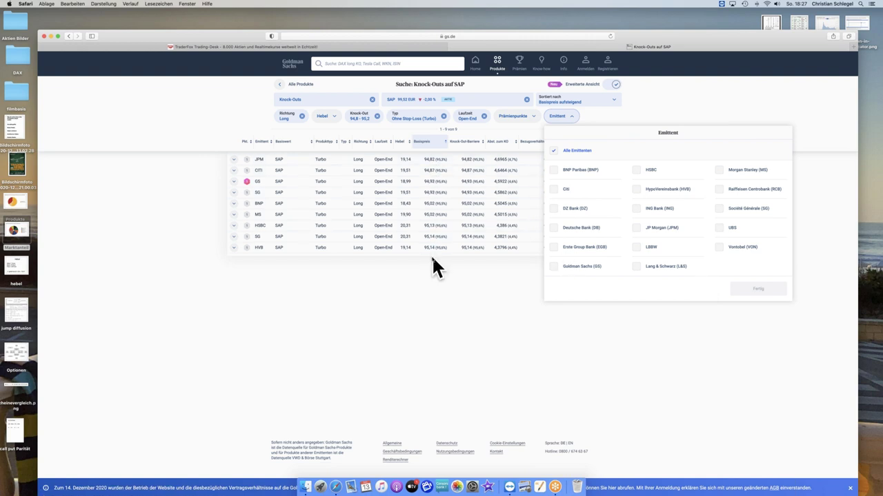
left_click(638, 171)
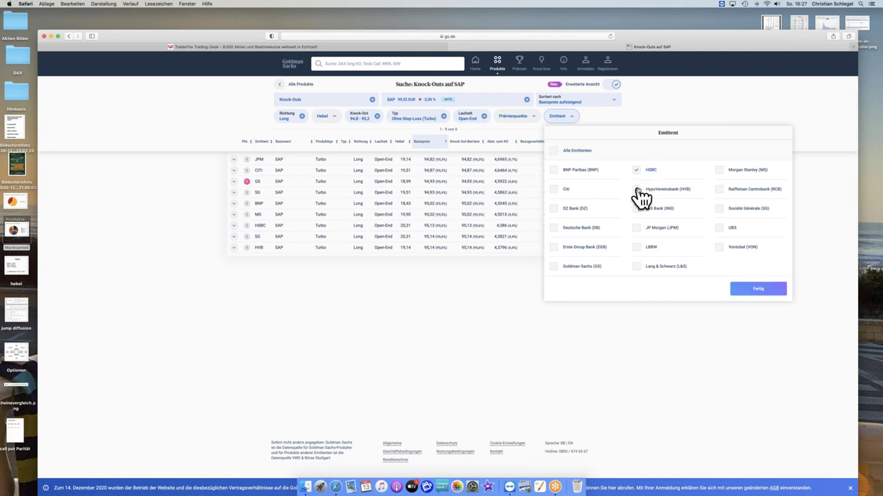
left_click(638, 190)
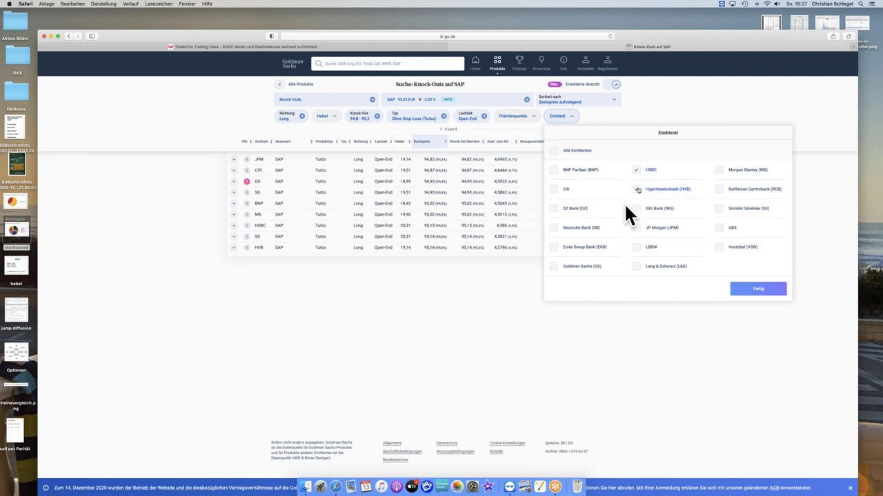
left_click(553, 268)
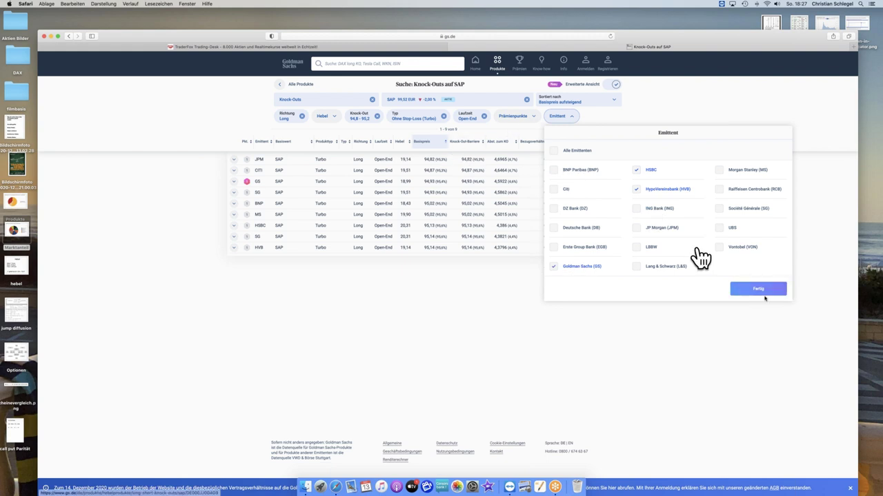
left_click(759, 289)
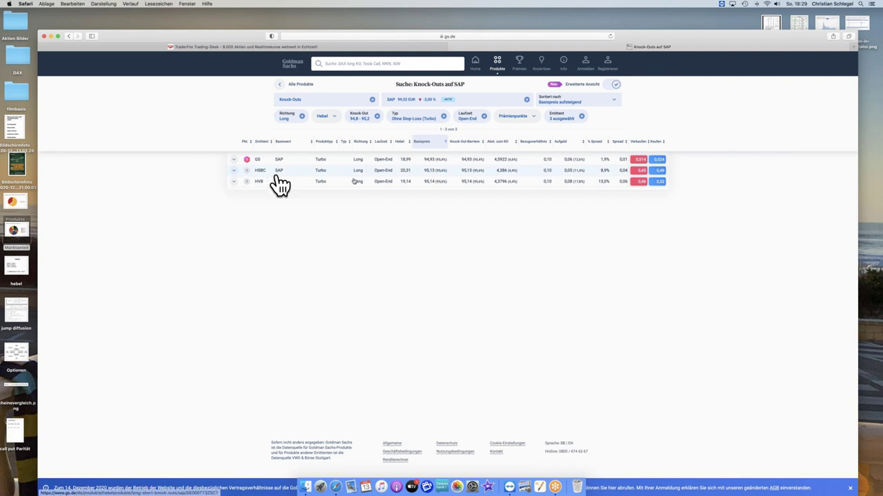
left_click(234, 171)
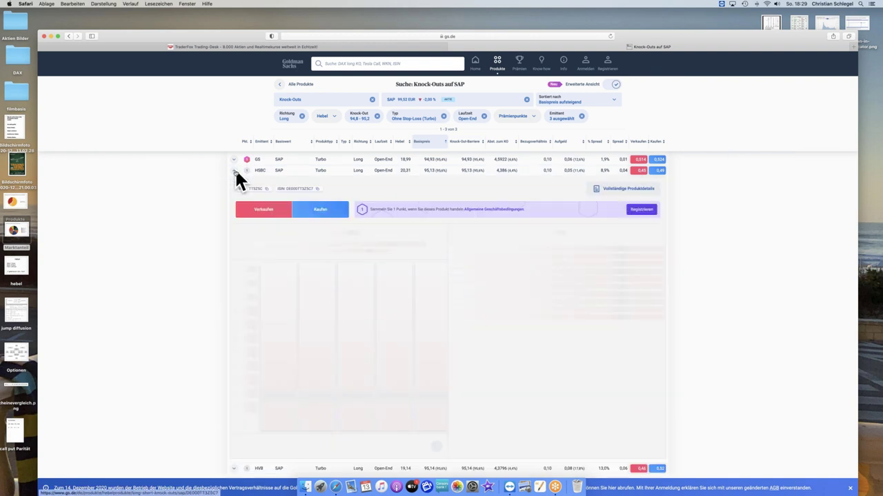